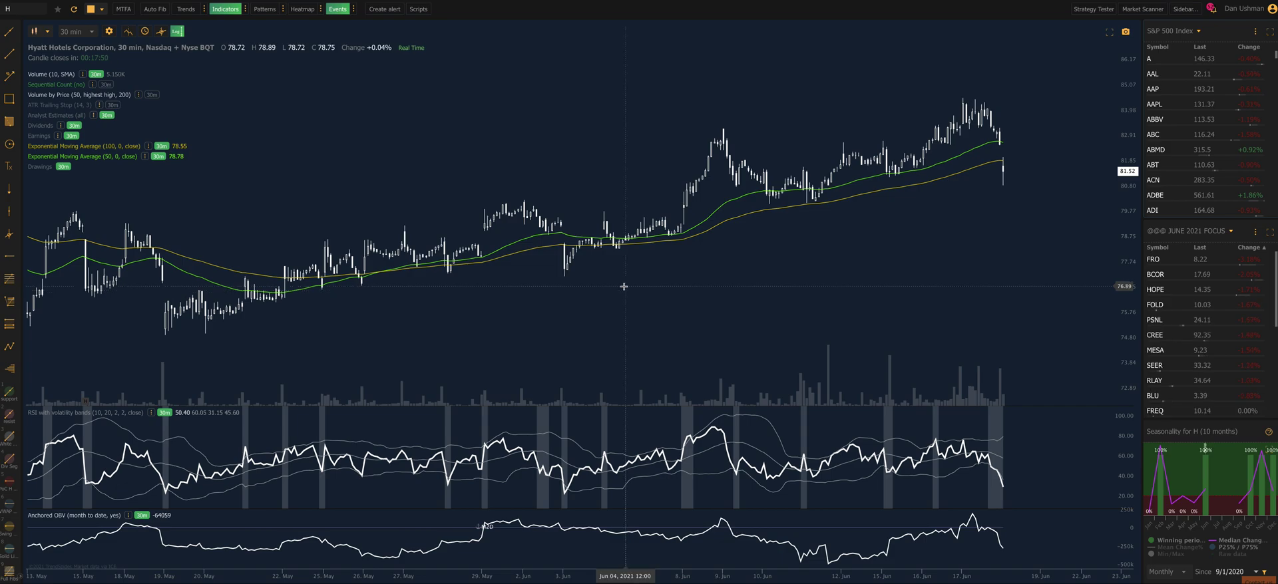
# - Set the period of the 50-period Exponential Moving Average to 200 and collapse the indicator list
pyautogui.click(146, 157)
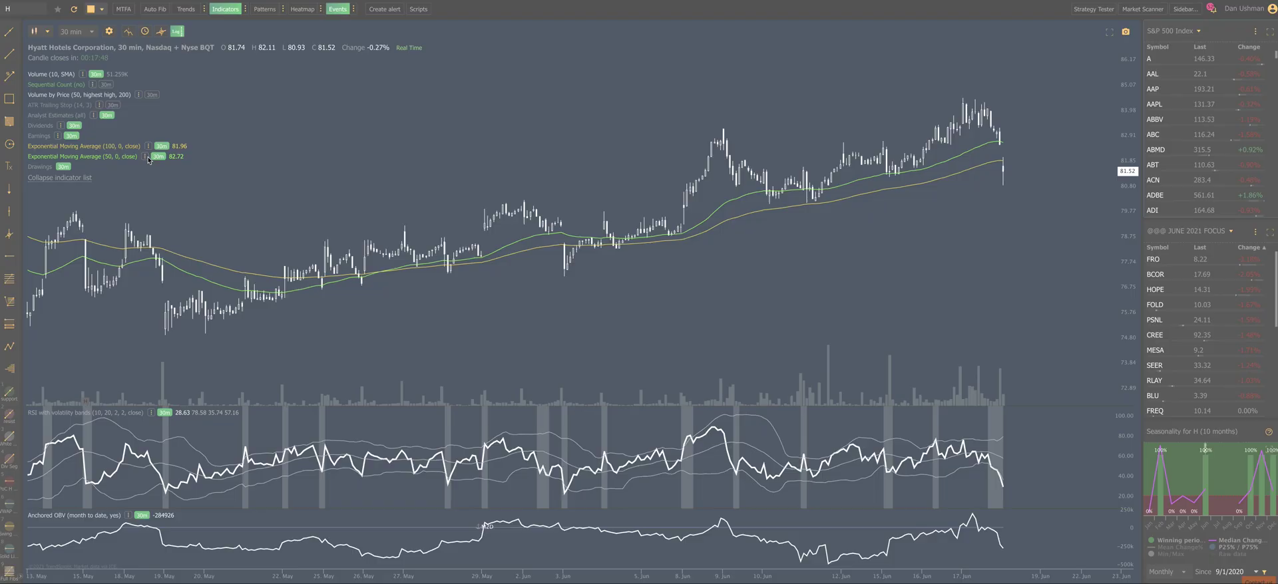
pyautogui.write('200')
pyautogui.click(310, 210)
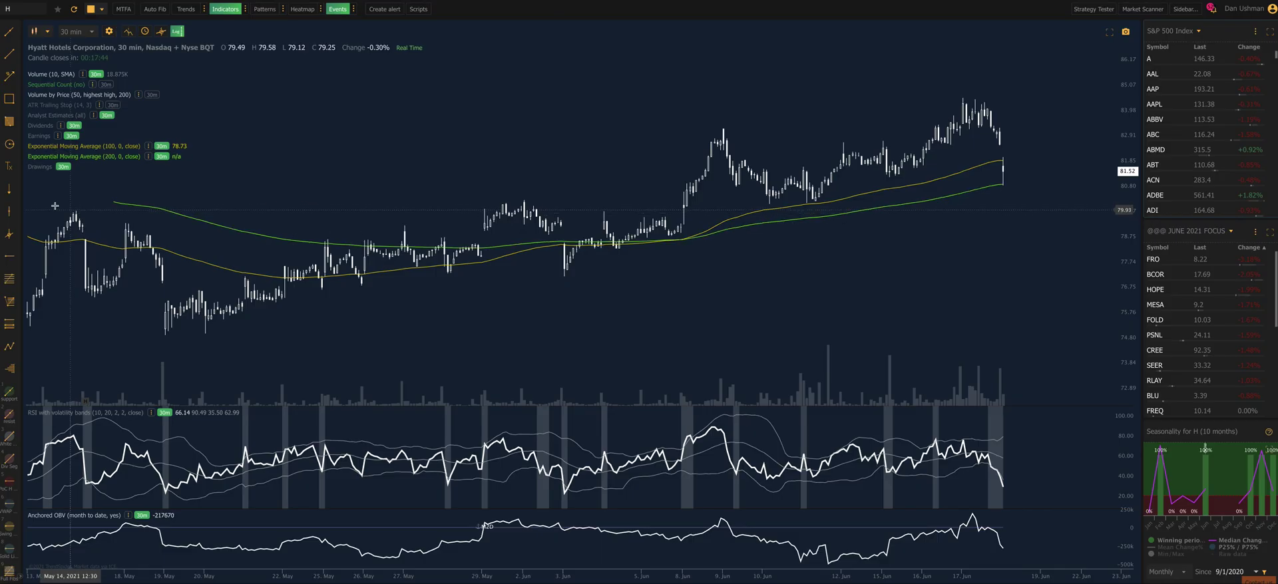
pyautogui.click(66, 178)
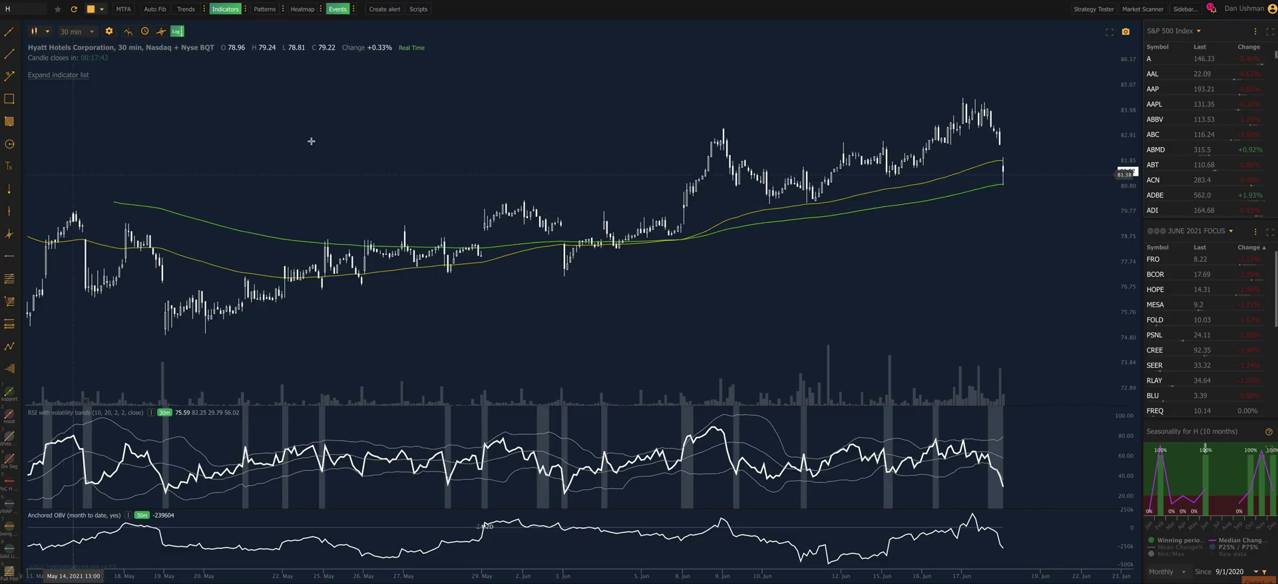
# - Start an alert on the 200-period EMA line with the Break Through, Touch and Bounce triggers selected
pyautogui.scroll(3, 559, 111)
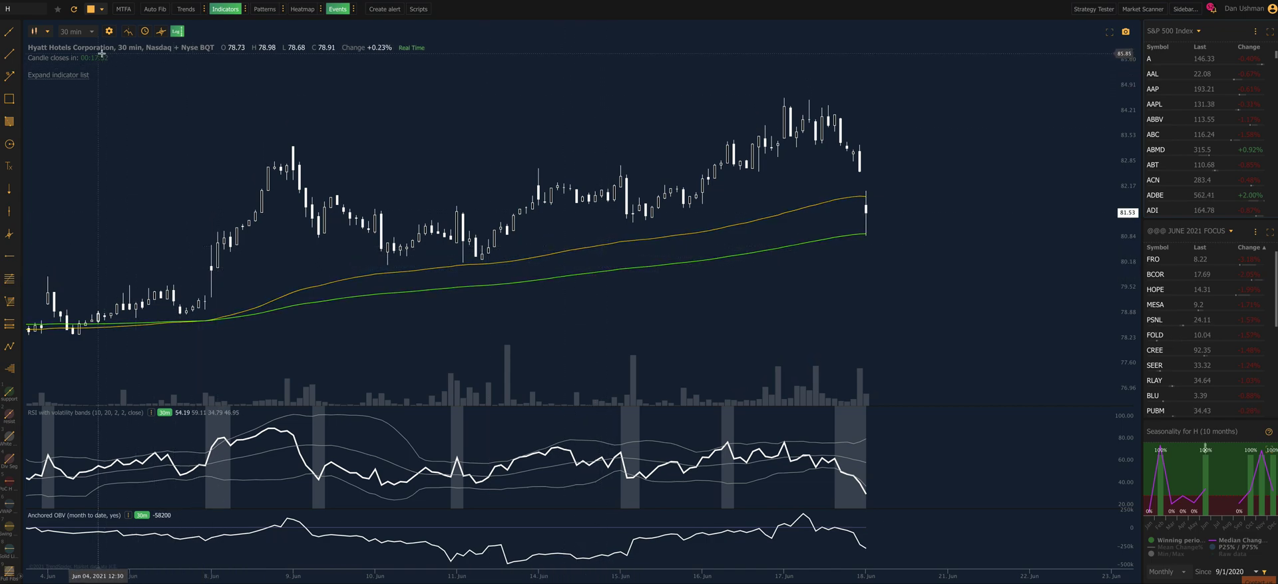
pyautogui.rightClick(850, 237)
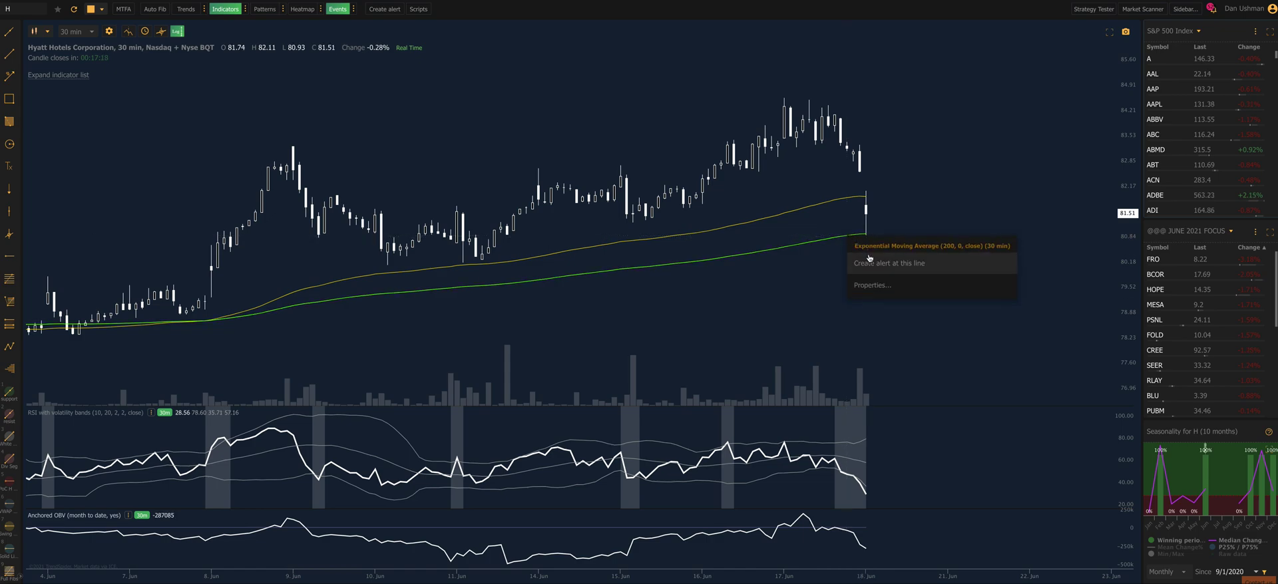
pyautogui.click(870, 259)
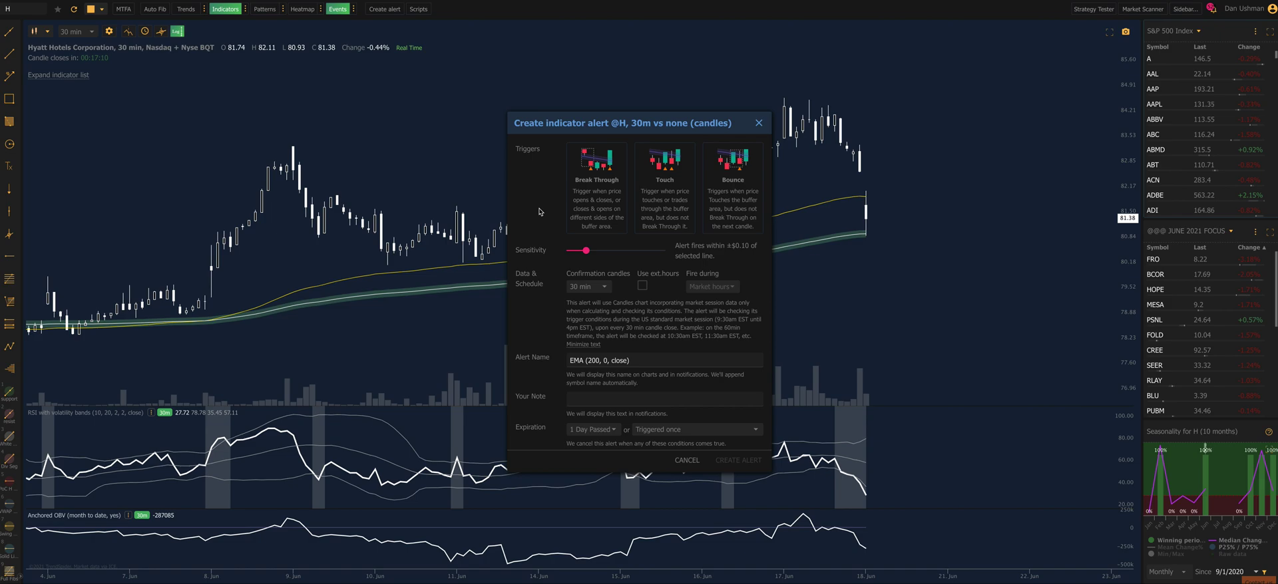
pyautogui.click(603, 198)
pyautogui.click(668, 197)
pyautogui.click(708, 198)
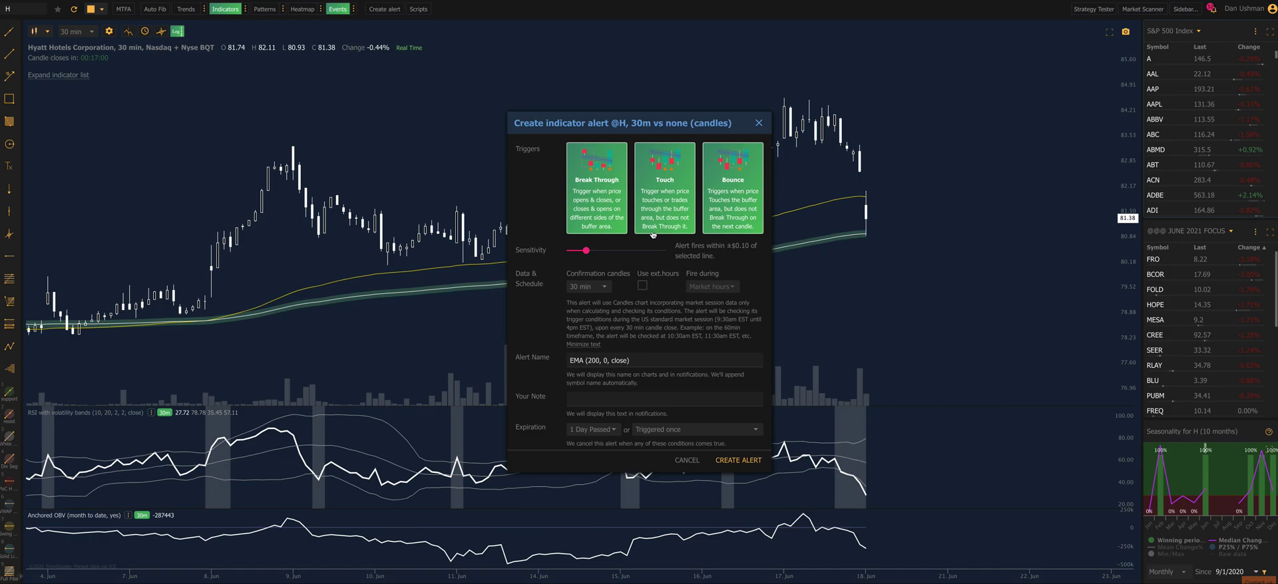
# - Set the alert's sensitivity to ±$0.20, keep 30 min confirmation candles and enable extended hours
pyautogui.moveTo(584, 255); pyautogui.dragTo(610, 262)
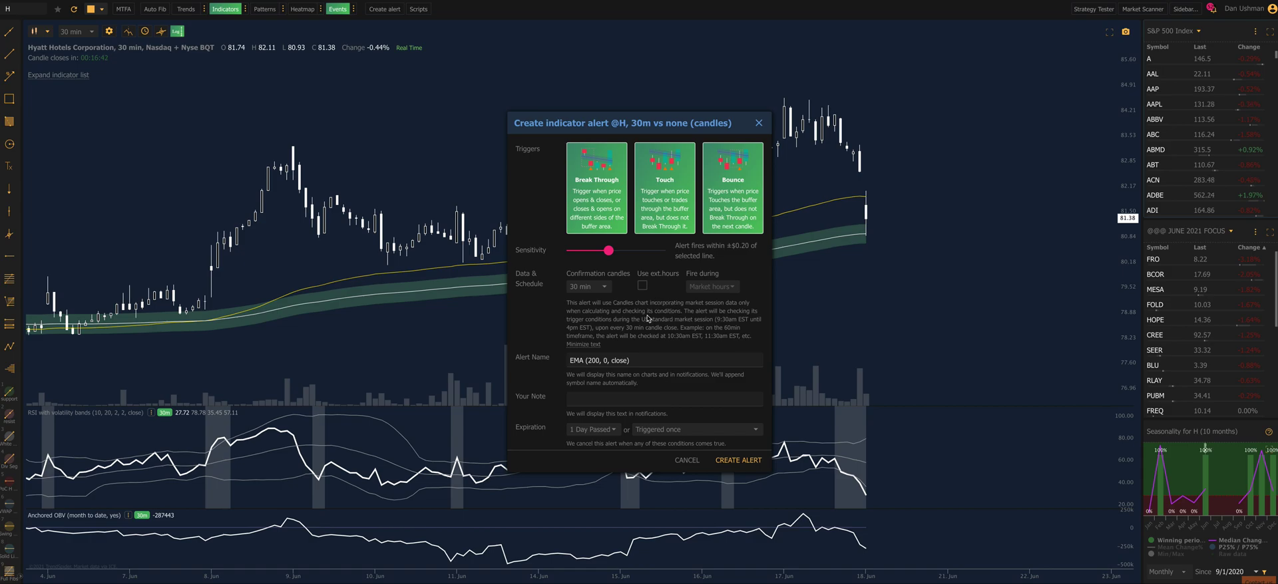
pyautogui.click(601, 288)
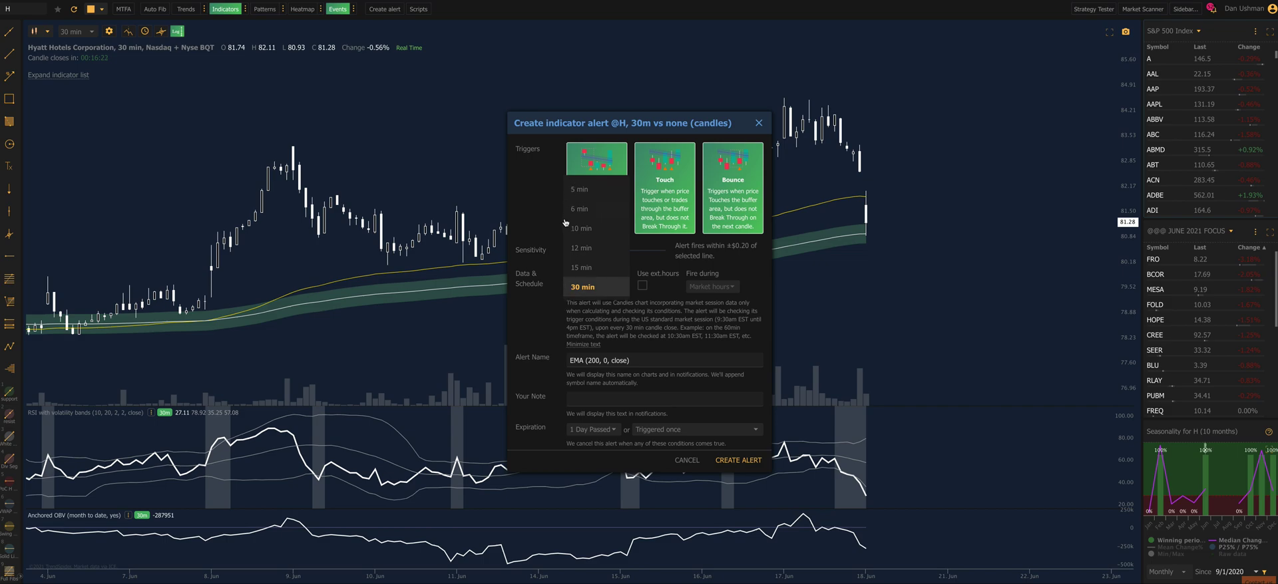
pyautogui.click(579, 287)
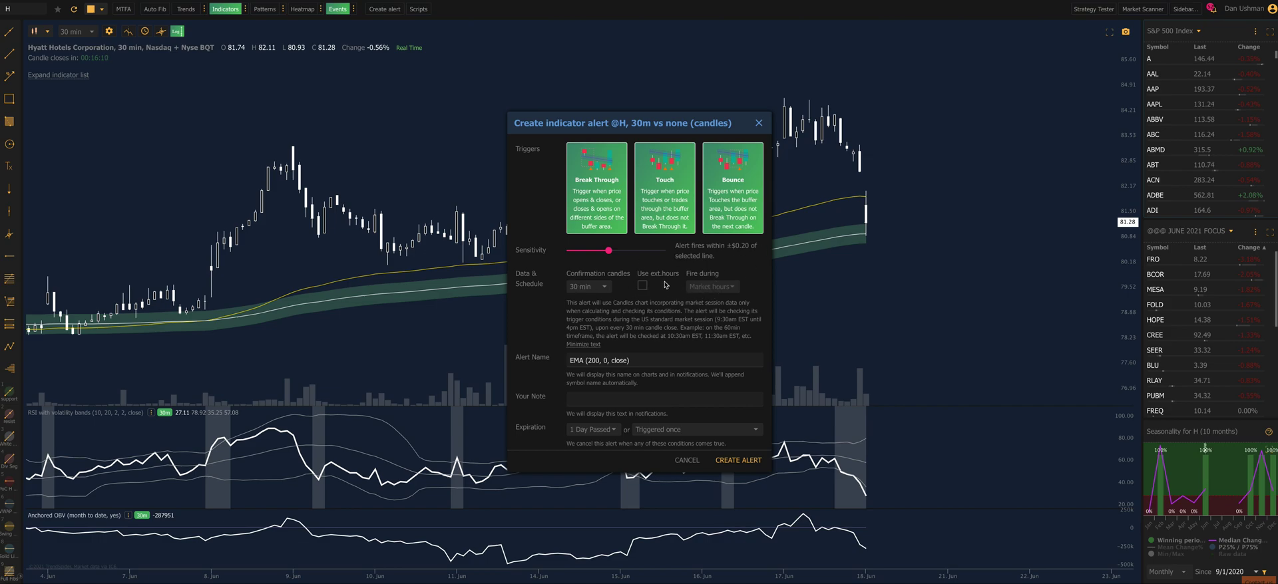
pyautogui.click(643, 287)
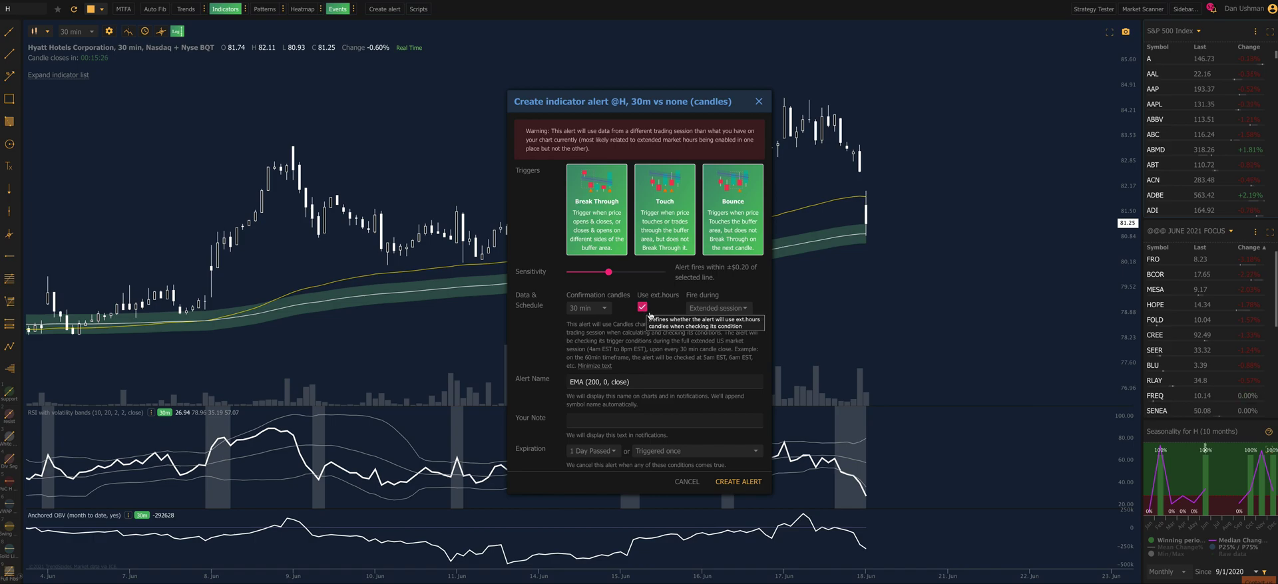
# - Try the Market hours, Pre Market and Post Market firing options for the alert and restore Extended session
pyautogui.click(705, 310)
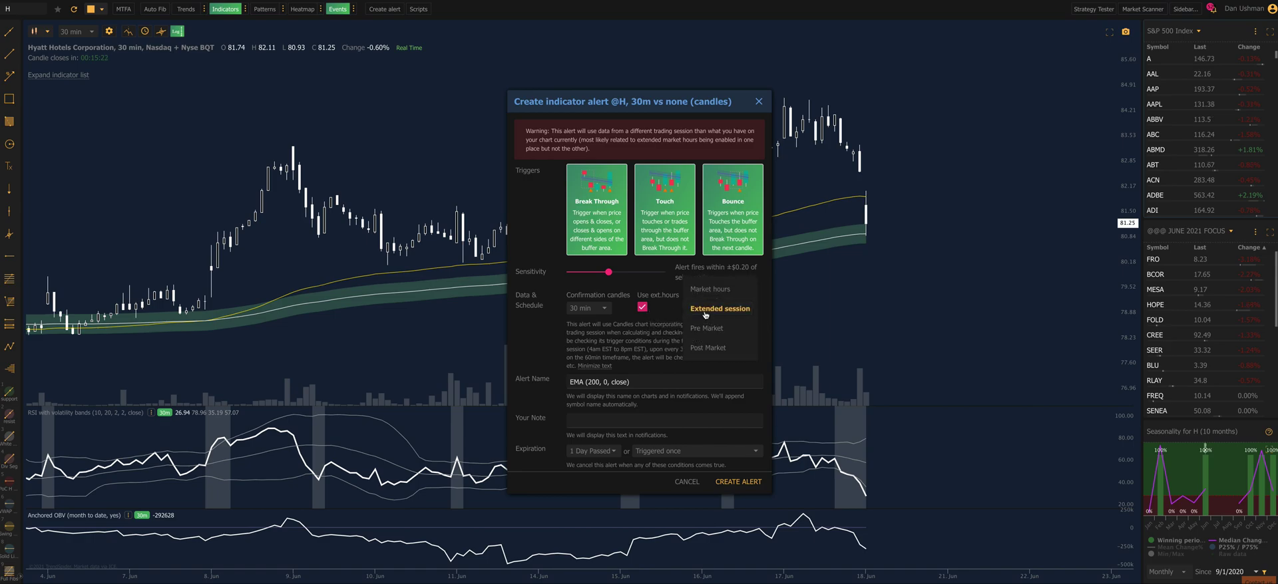
pyautogui.click(709, 289)
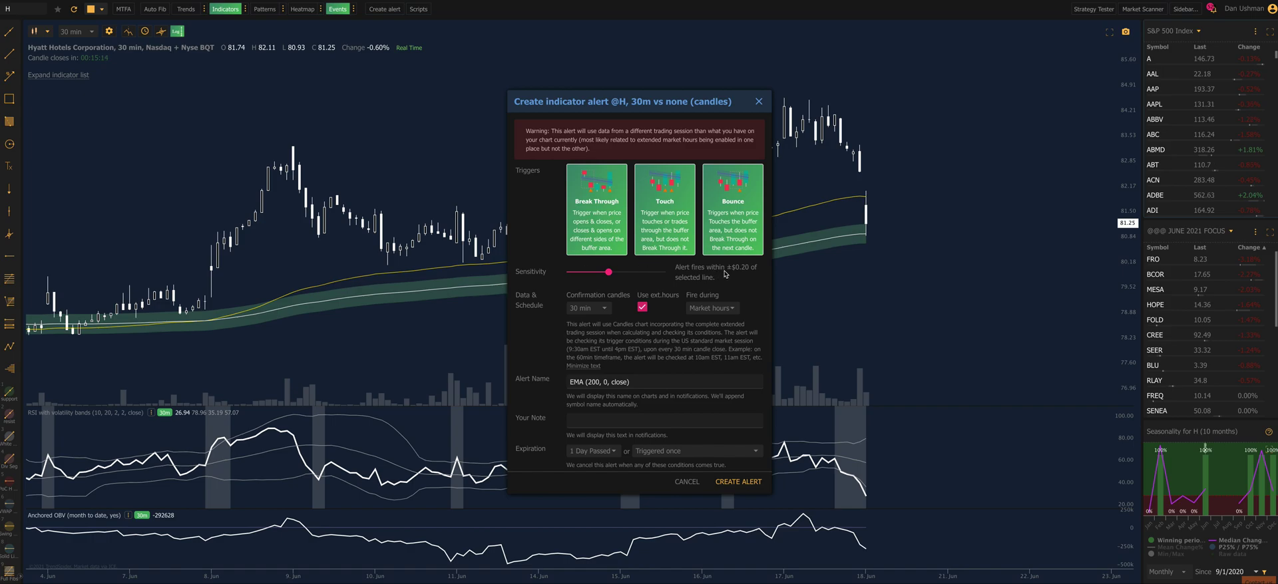
pyautogui.click(710, 309)
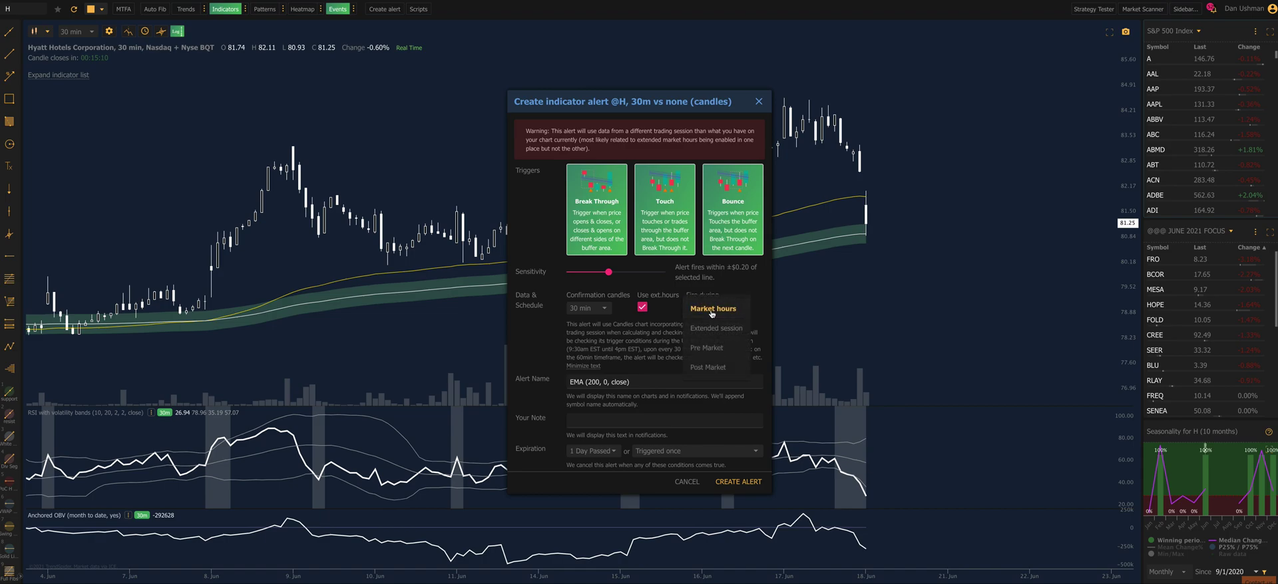
pyautogui.click(716, 330)
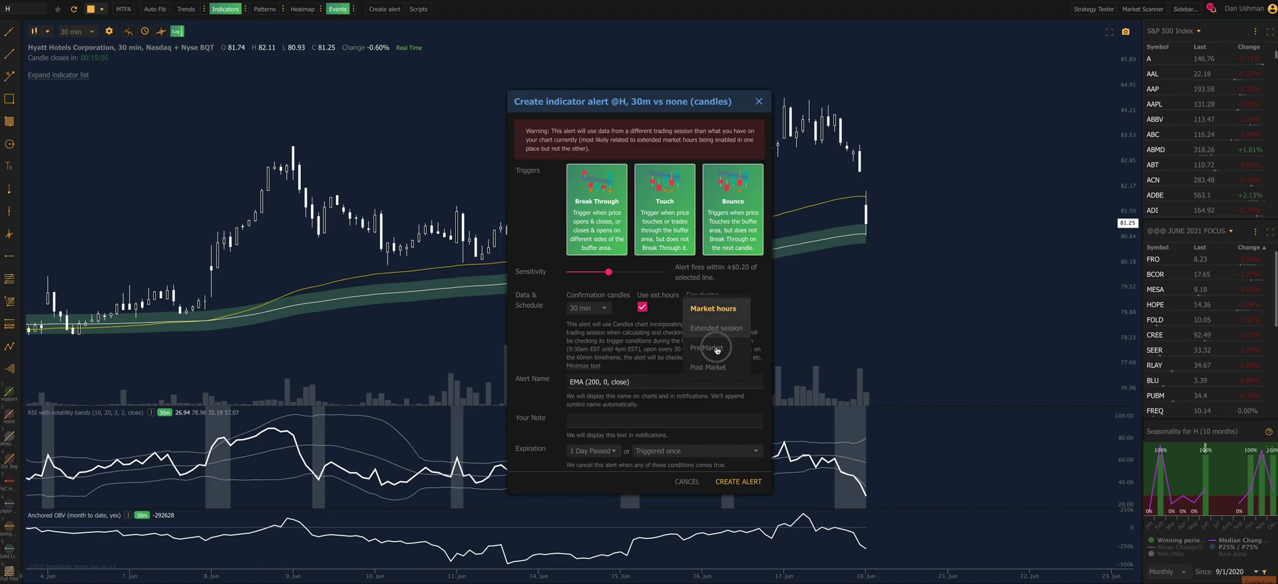
pyautogui.click(712, 306)
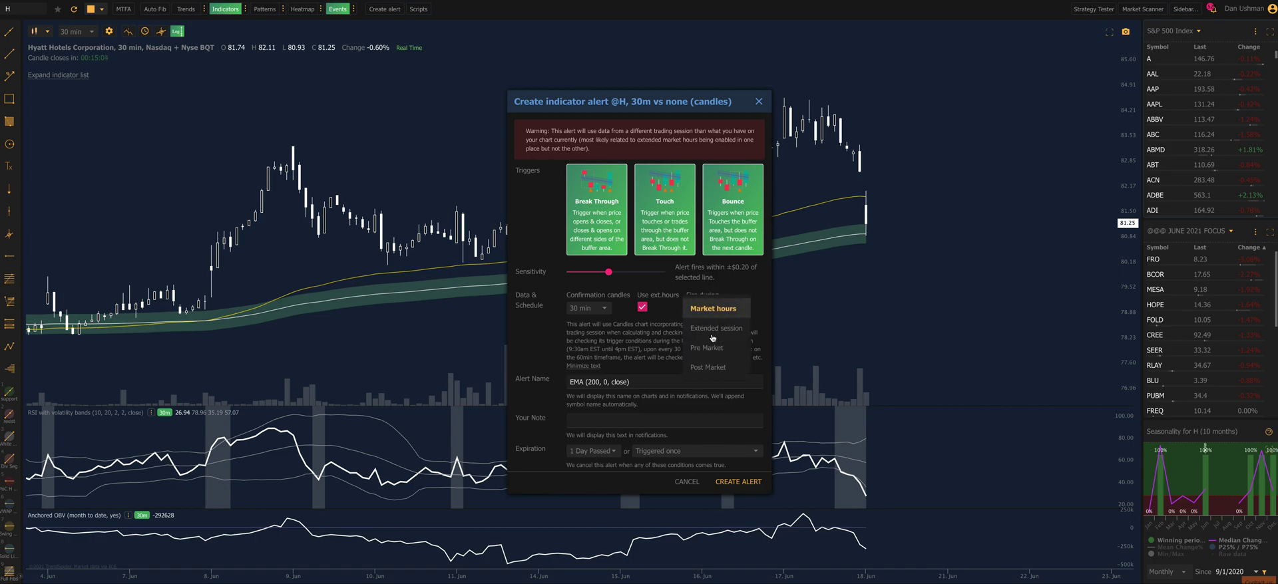
pyautogui.click(708, 348)
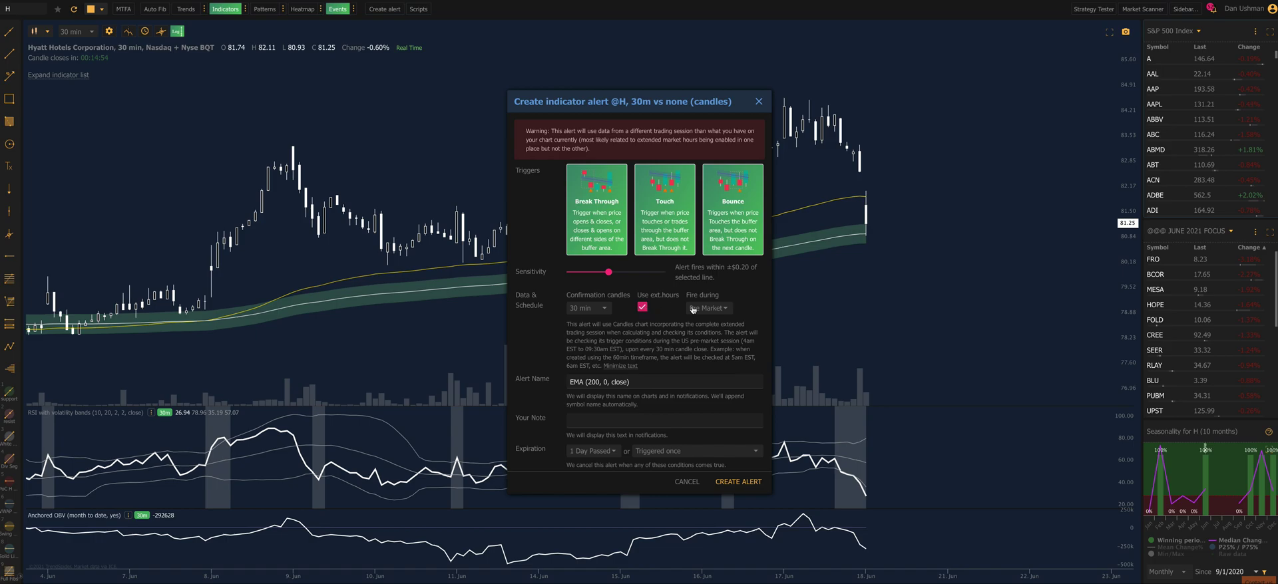
pyautogui.click(694, 308)
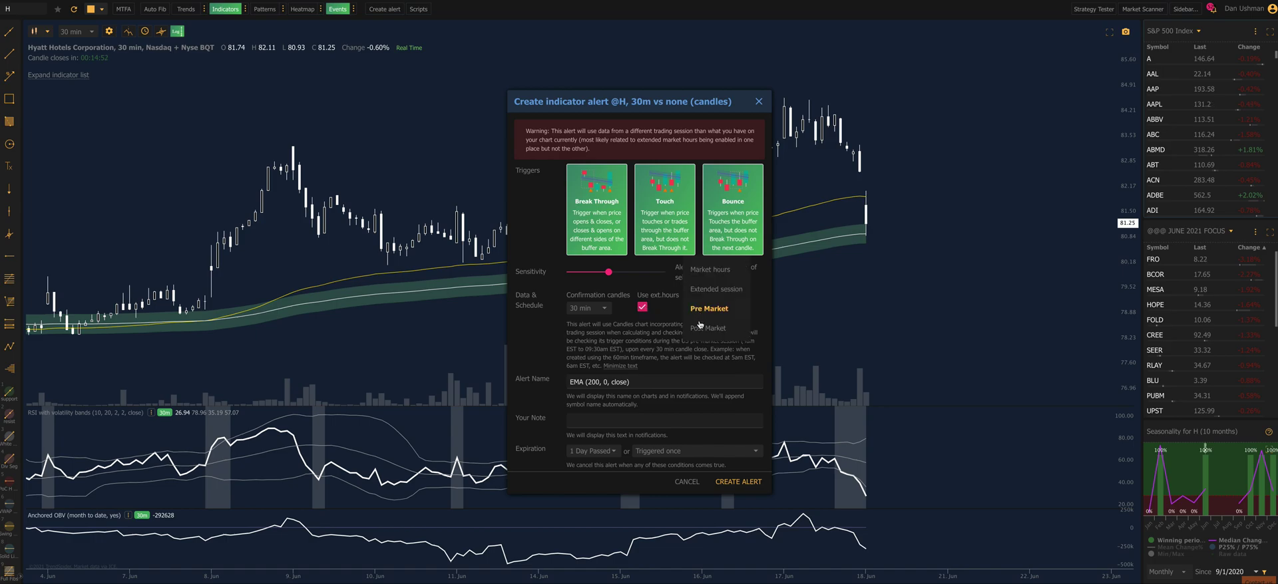
pyautogui.click(702, 331)
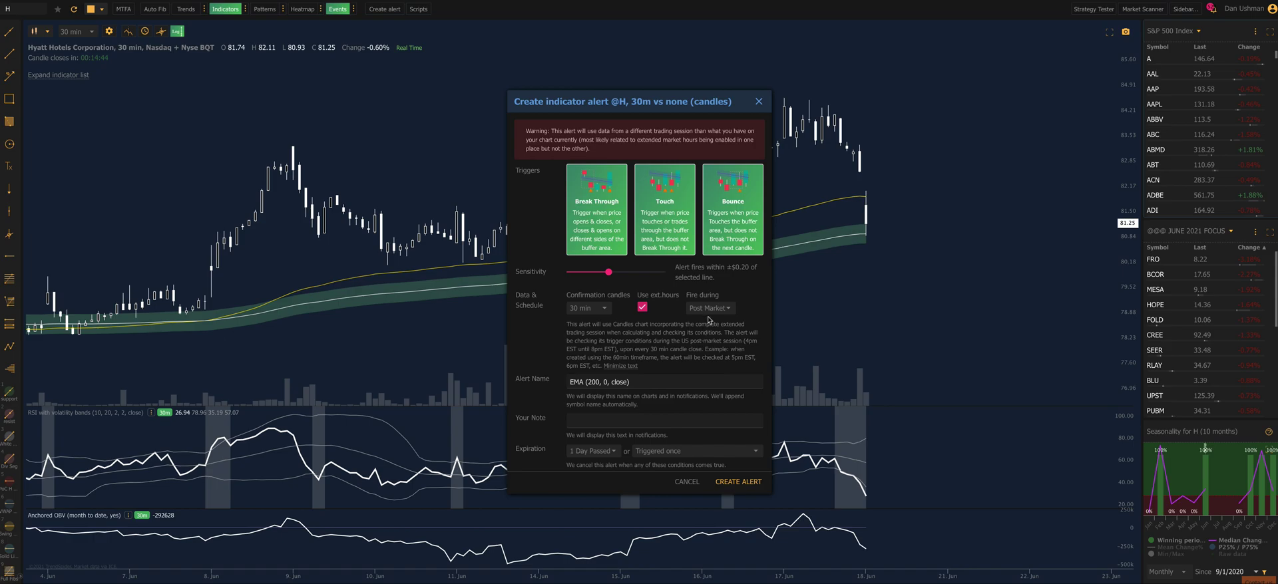
pyautogui.click(709, 308)
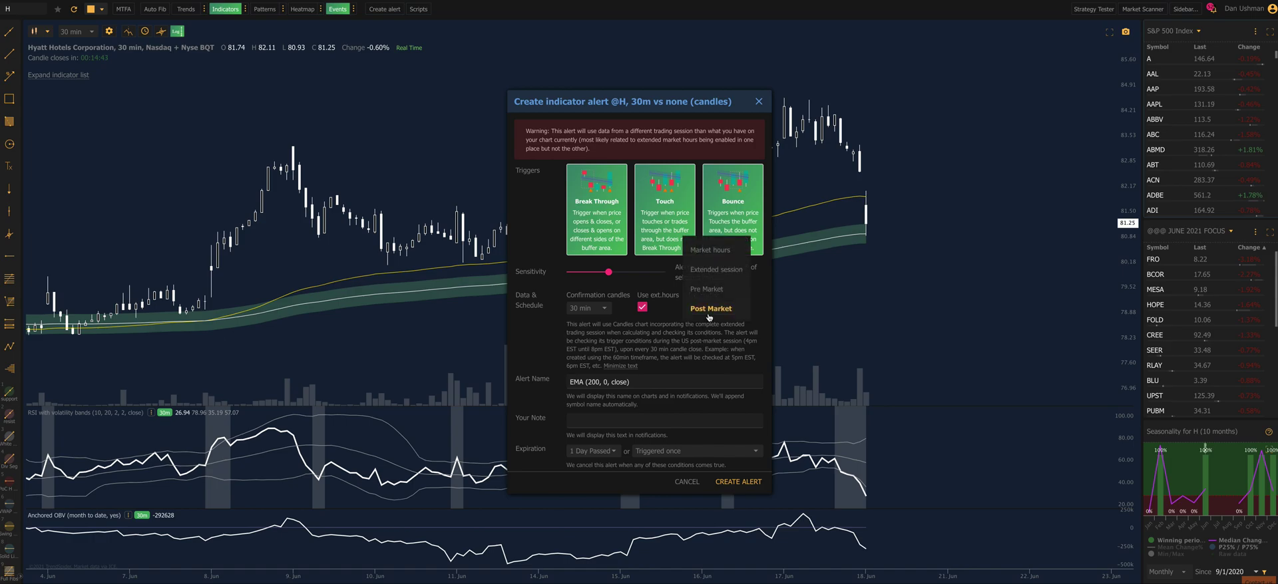
pyautogui.click(718, 272)
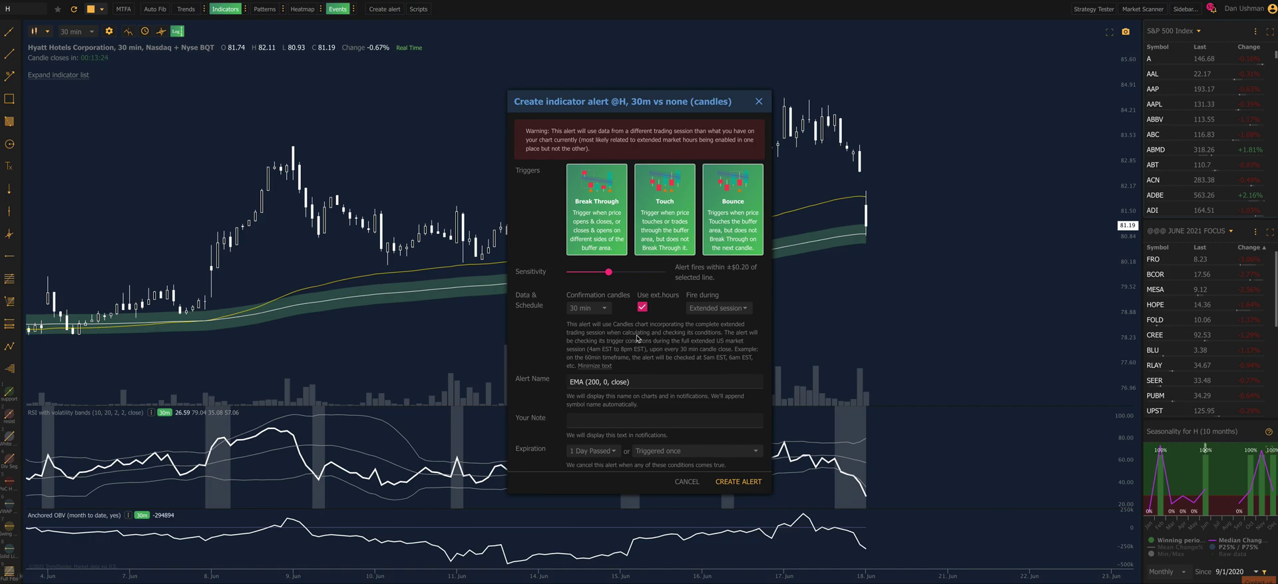
# - Minimise and redisplay the alert's schedule description, and create the EMA (200, 0, close) alert
pyautogui.click(591, 366)
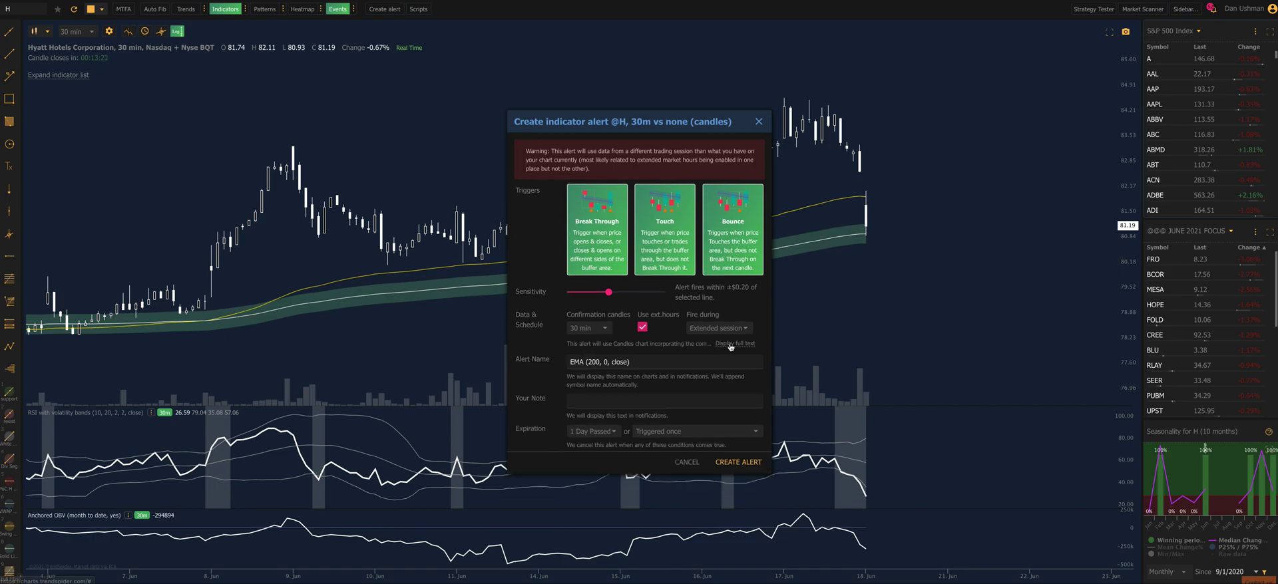
pyautogui.click(730, 344)
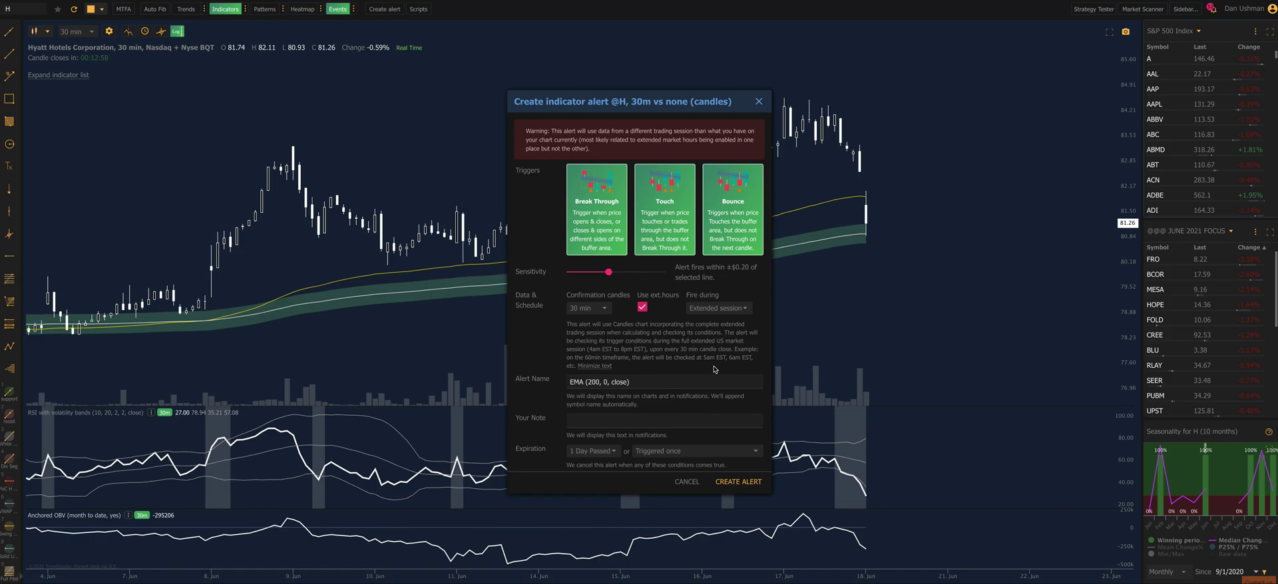
pyautogui.click(738, 482)
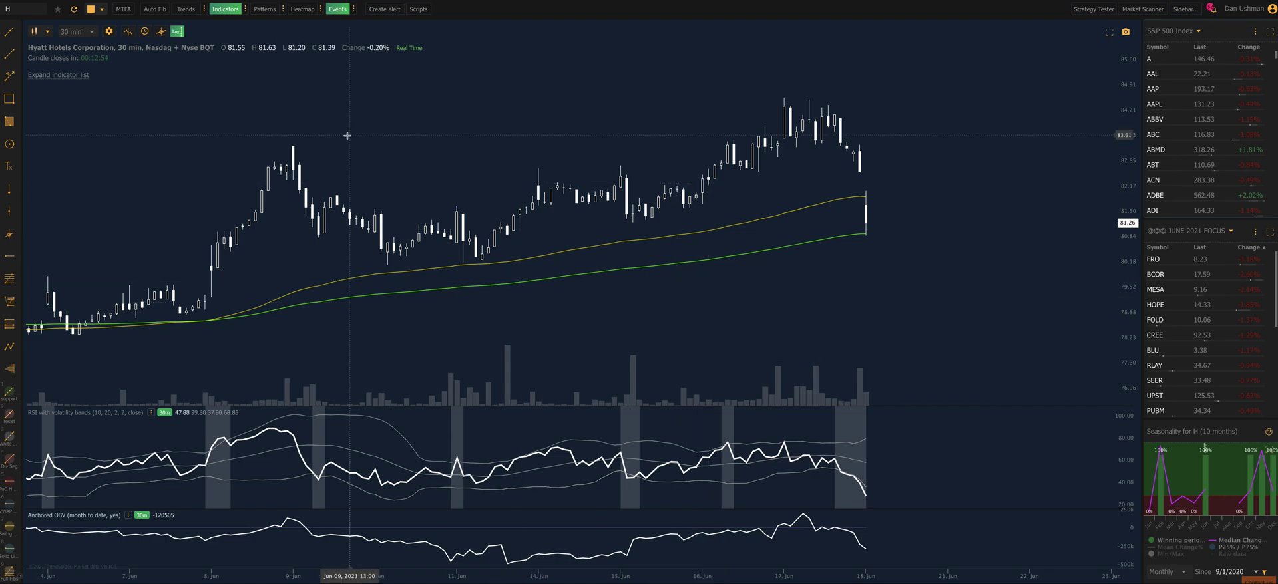
# - Start a Multi-Factor Alert on H with extended hours enabled and firing during the Extended session
pyautogui.click(377, 12)
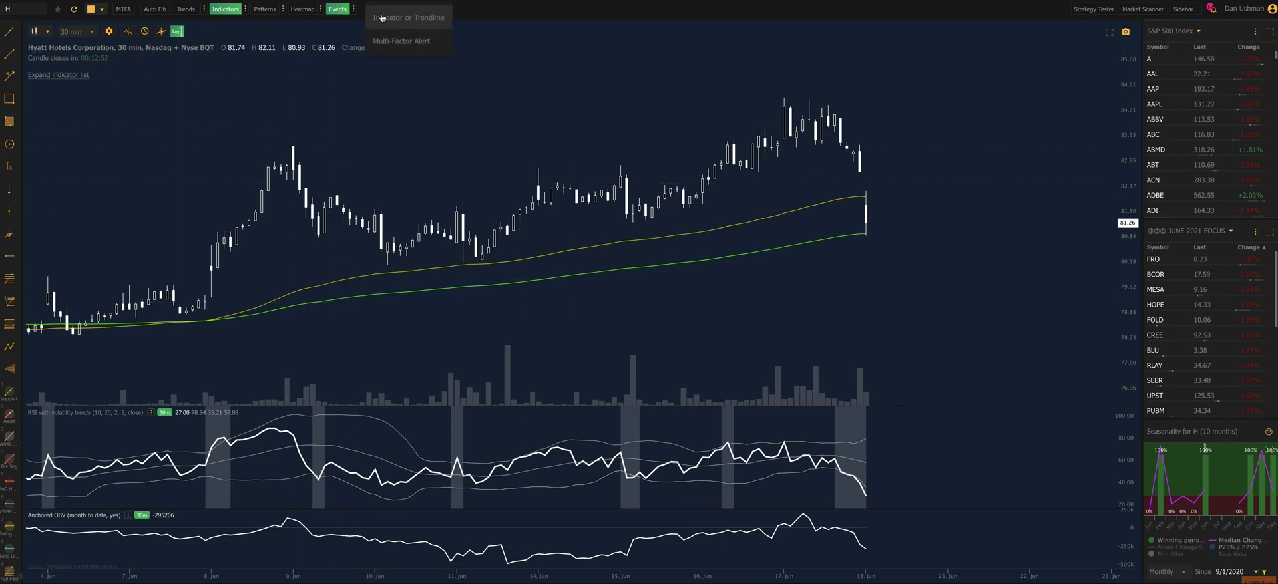
pyautogui.click(393, 38)
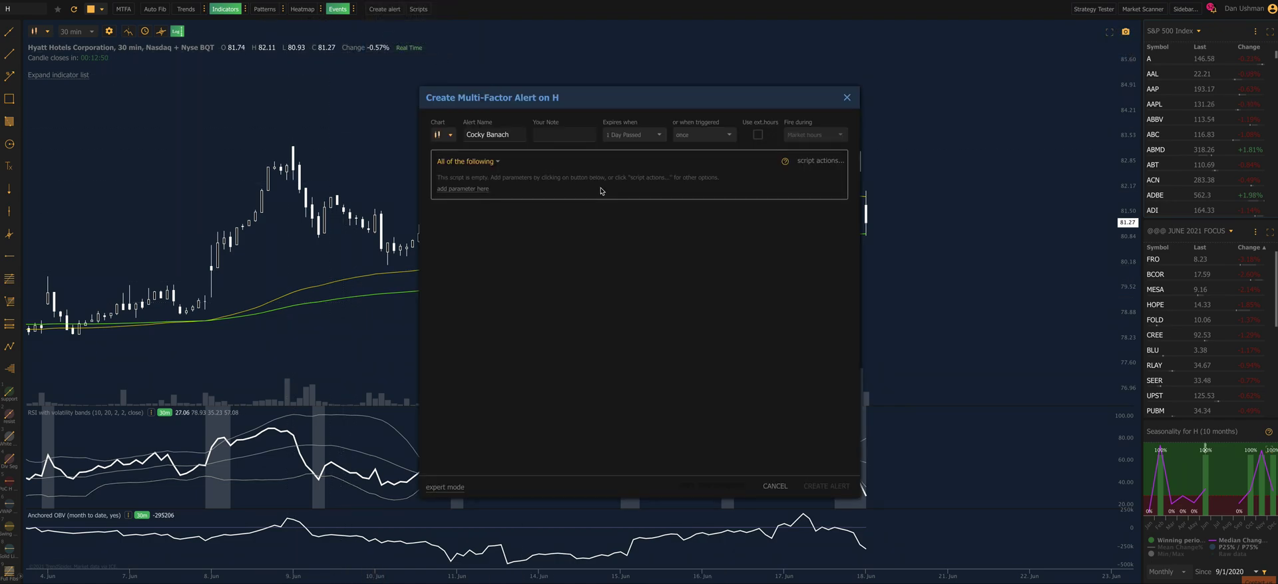
pyautogui.click(679, 135)
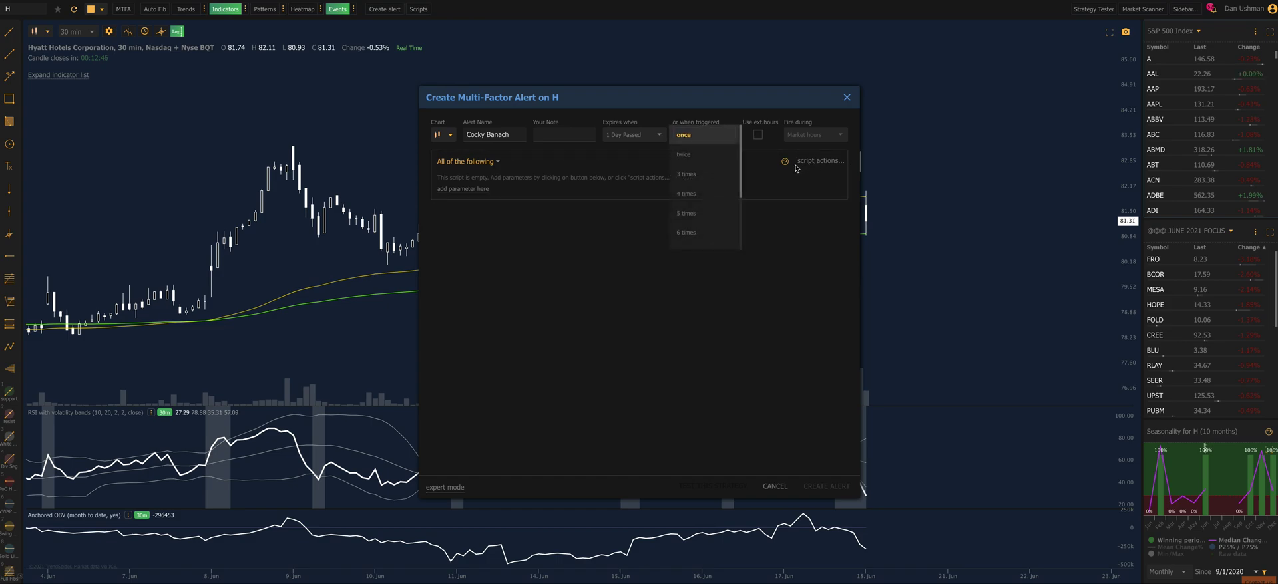
pyautogui.click(758, 136)
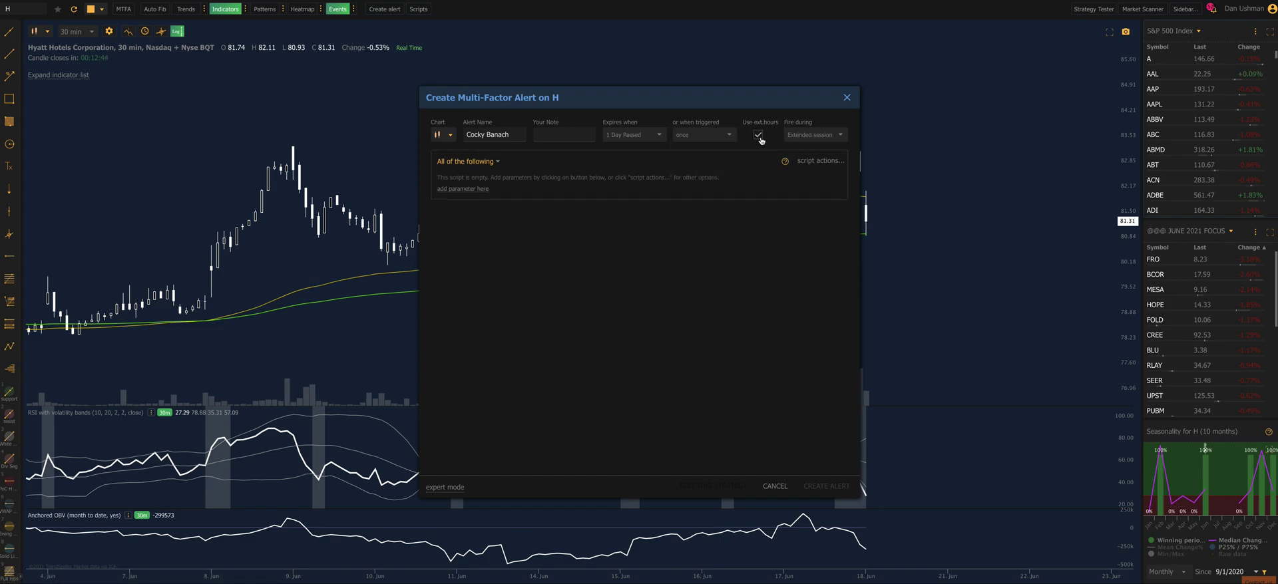
pyautogui.click(799, 137)
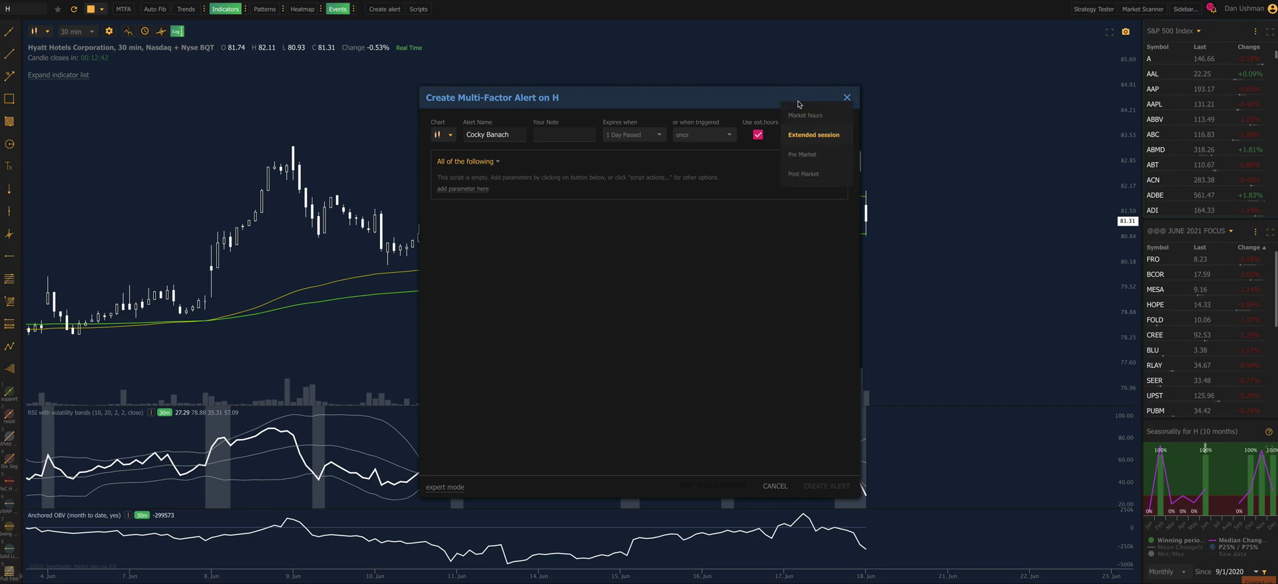
pyautogui.click(667, 277)
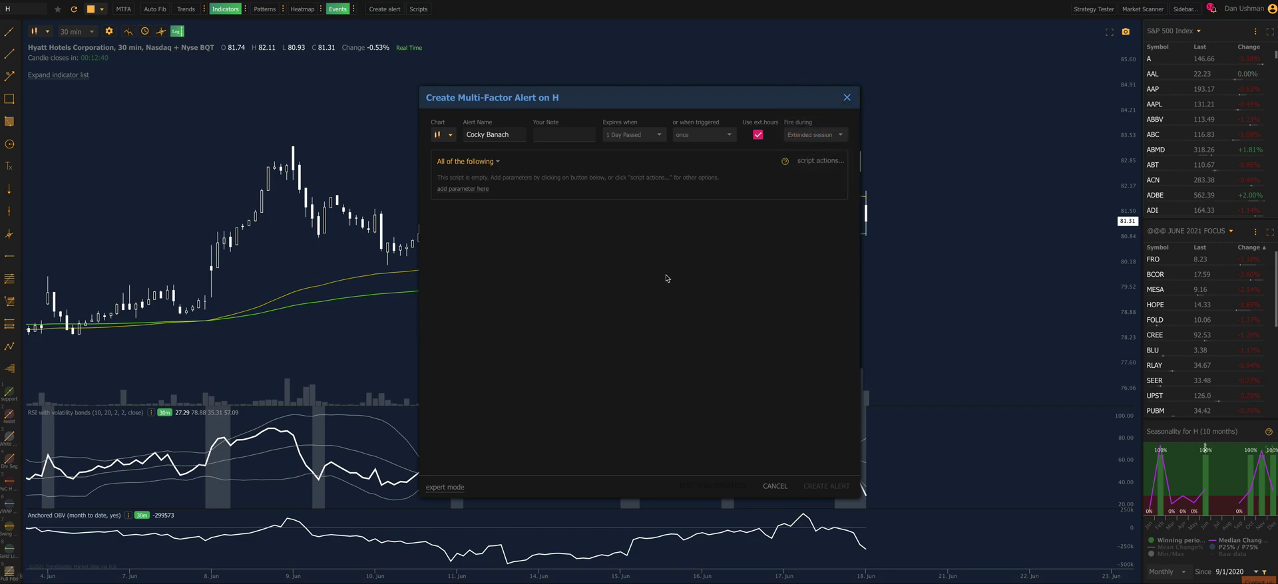
# - Search the script templates for #sample and load the 3 Candle Drop template into the alert
pyautogui.click(815, 161)
pyautogui.click(829, 209)
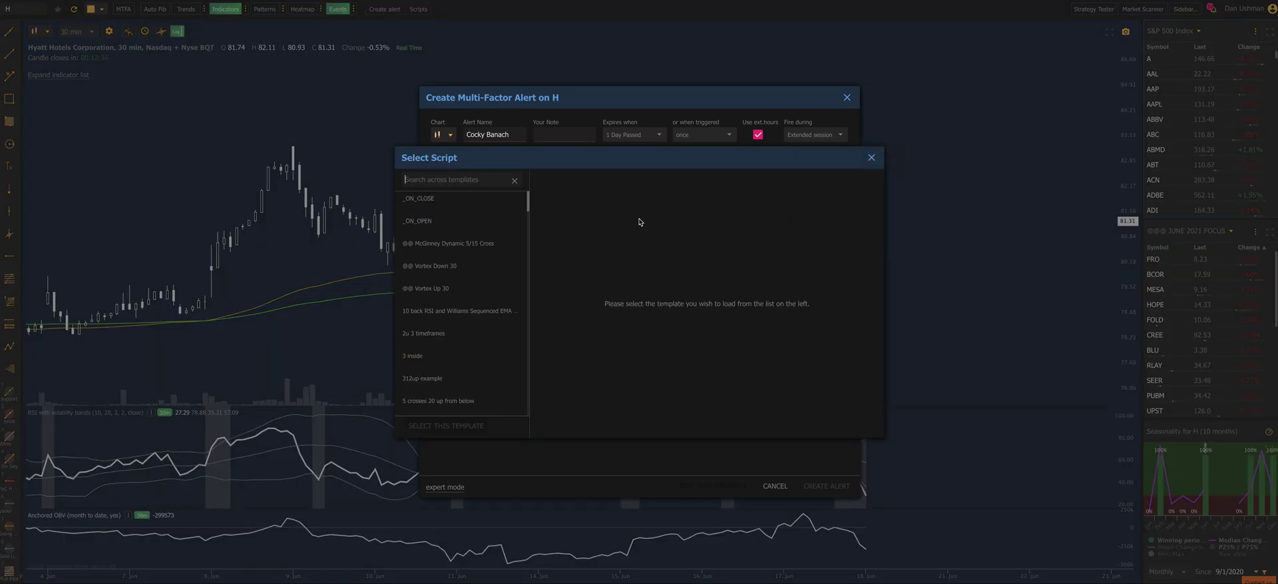
pyautogui.write('com')
pyautogui.click(413, 250)
pyautogui.click(421, 244)
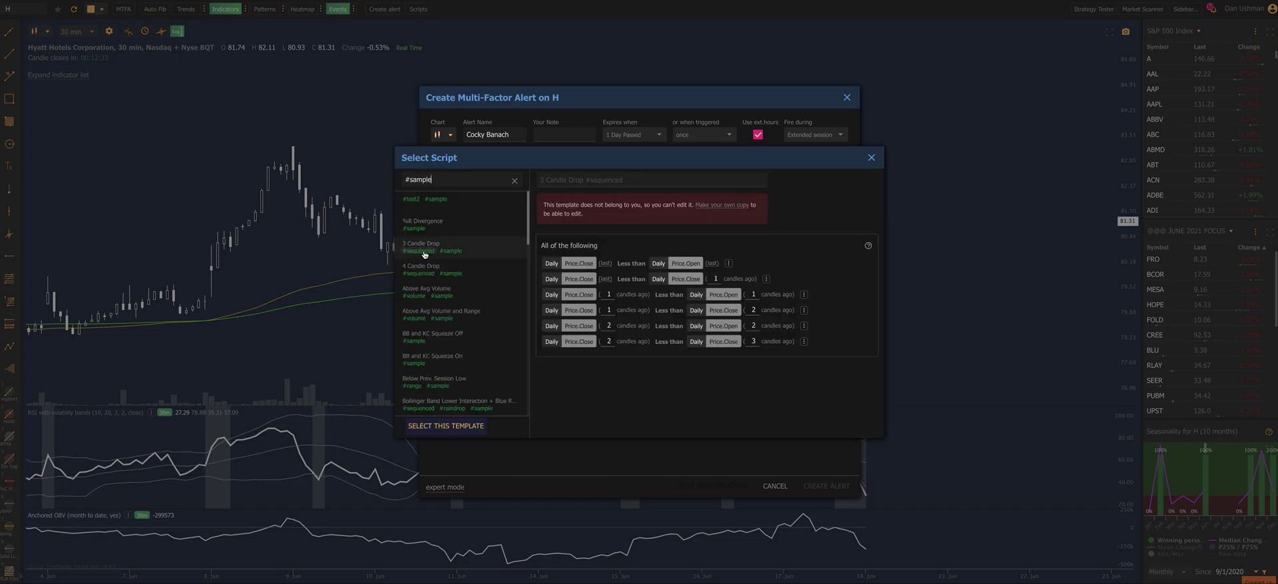
pyautogui.click(449, 432)
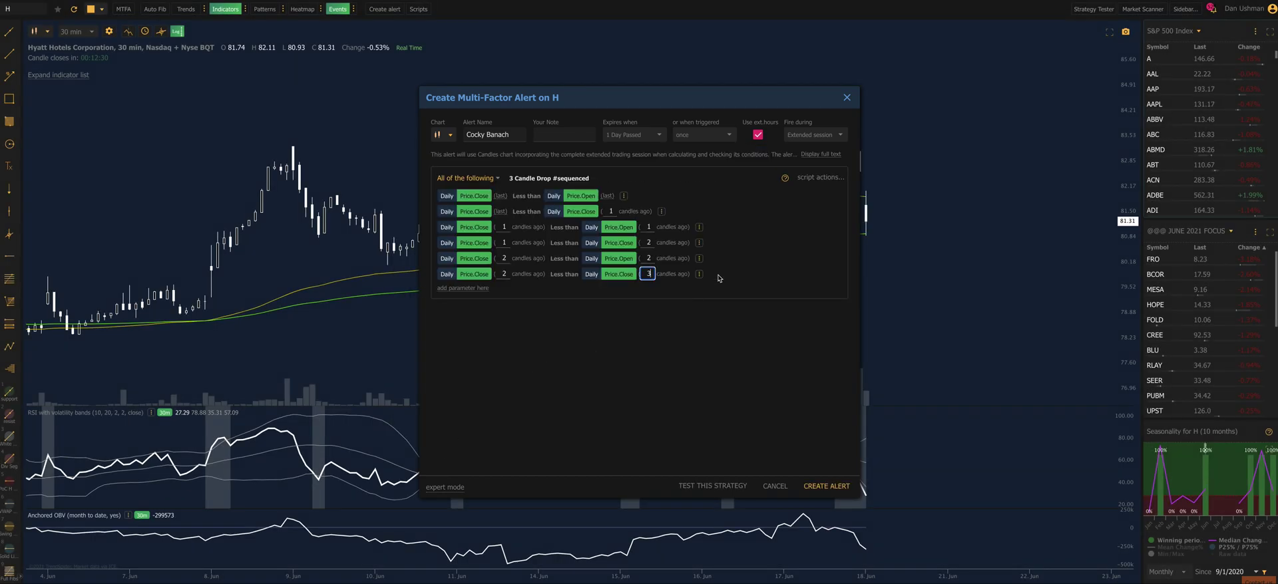
# - Open the firing session choices of the multi-factor alert
pyautogui.click(800, 137)
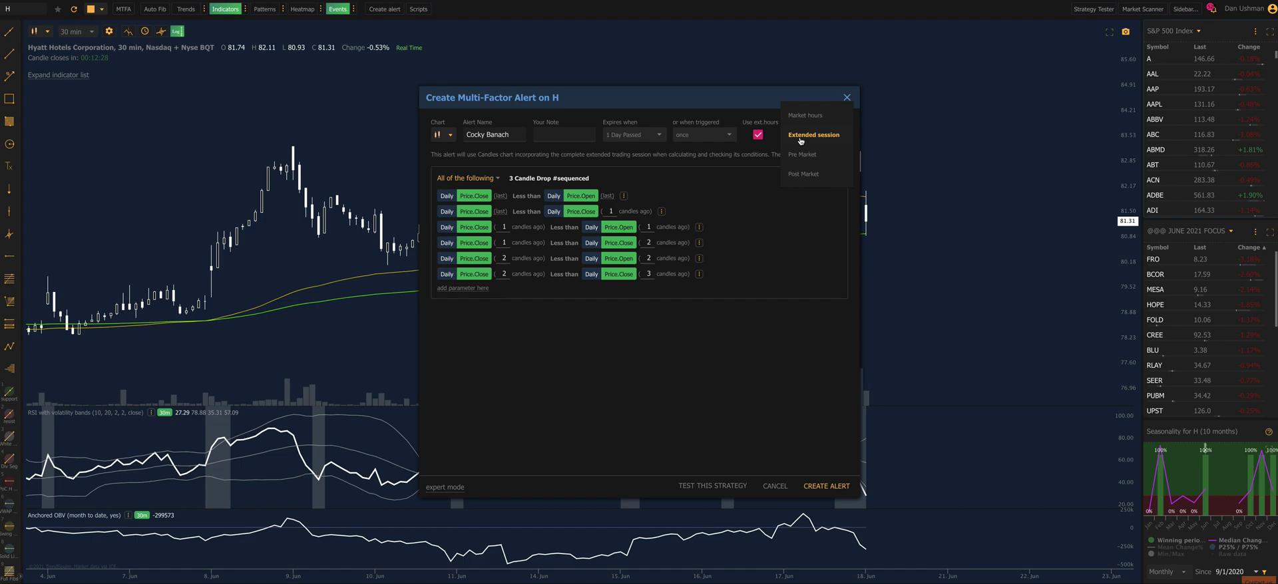